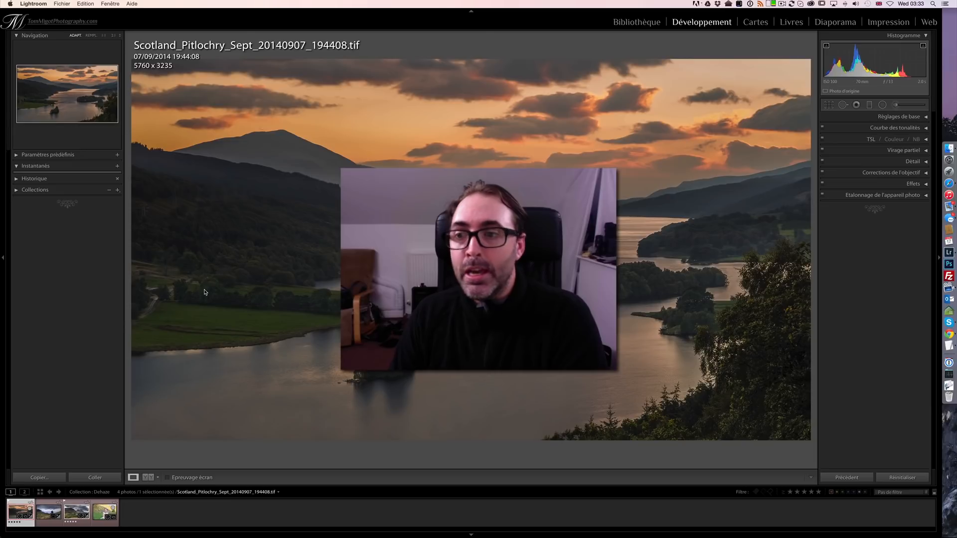
Step: Set the haze correction level (Correction du voile) to +35 and compare the landscape with and without the effects
left_click(926, 185)
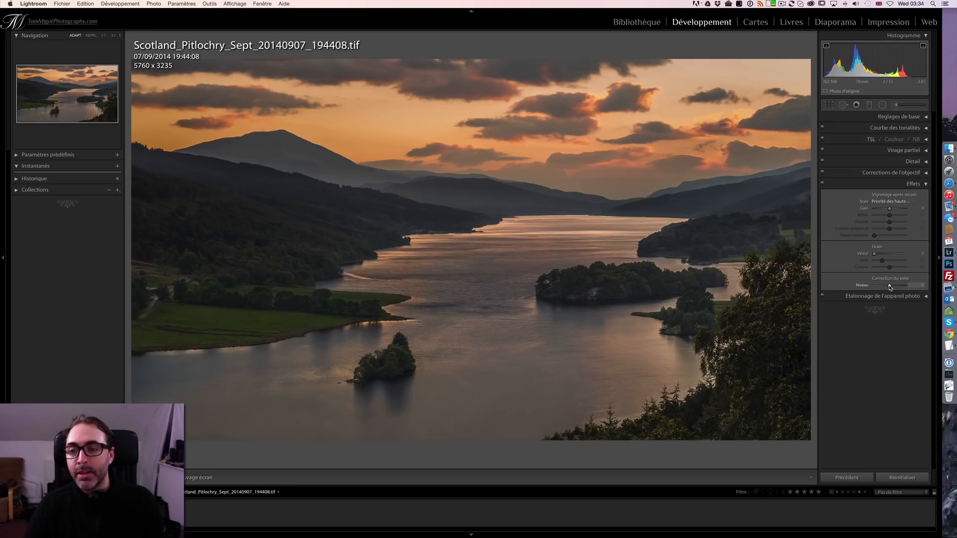
left_click_drag(890, 288, 895, 288)
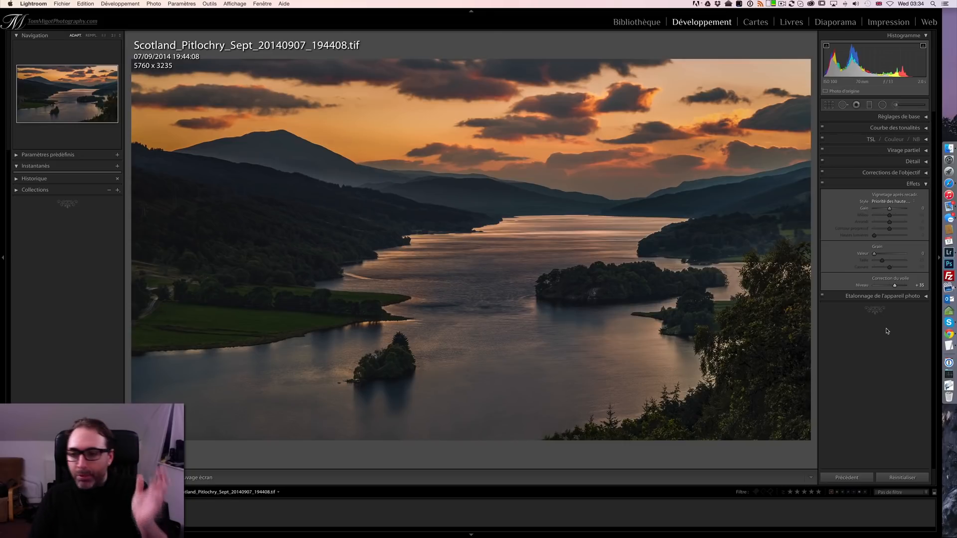
left_click(823, 185)
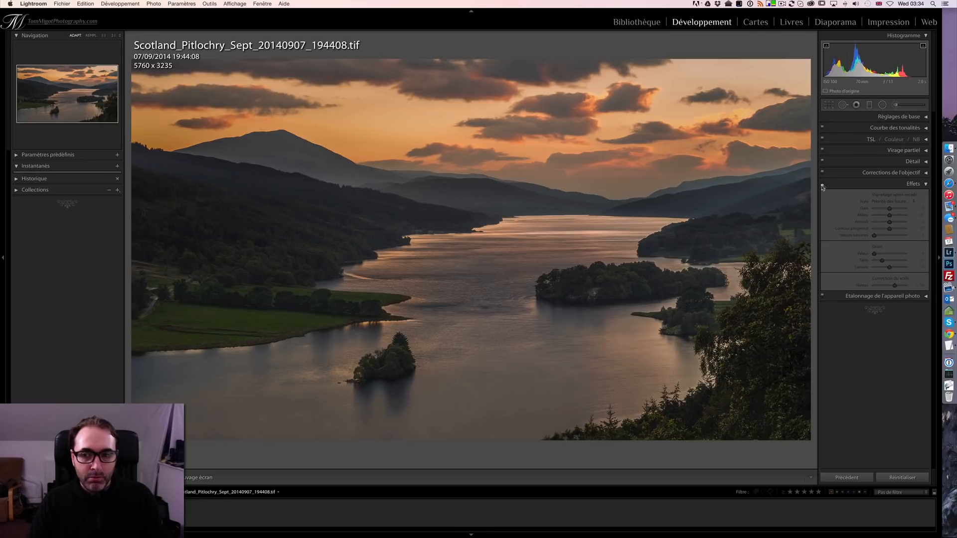
left_click(822, 184)
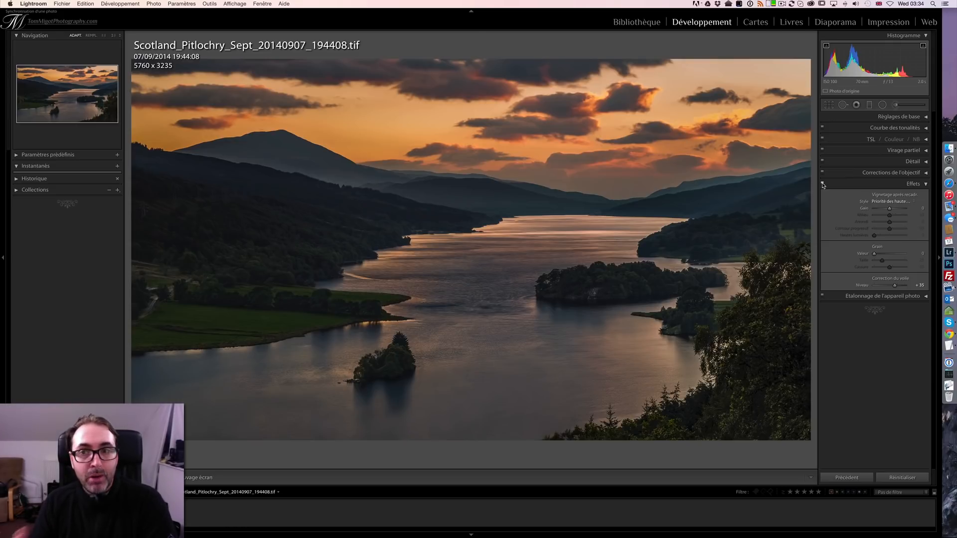
Step: Raise the landscape's haze correction level to +76 and preview its clipped shadows, with the basic adjustments expanded
left_click(926, 118)
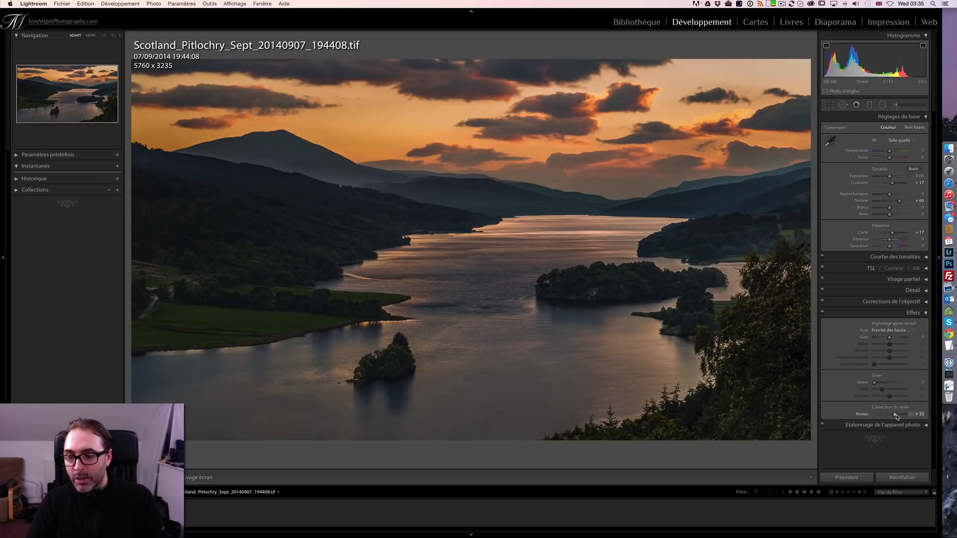
left_click_drag(896, 416, 901, 415)
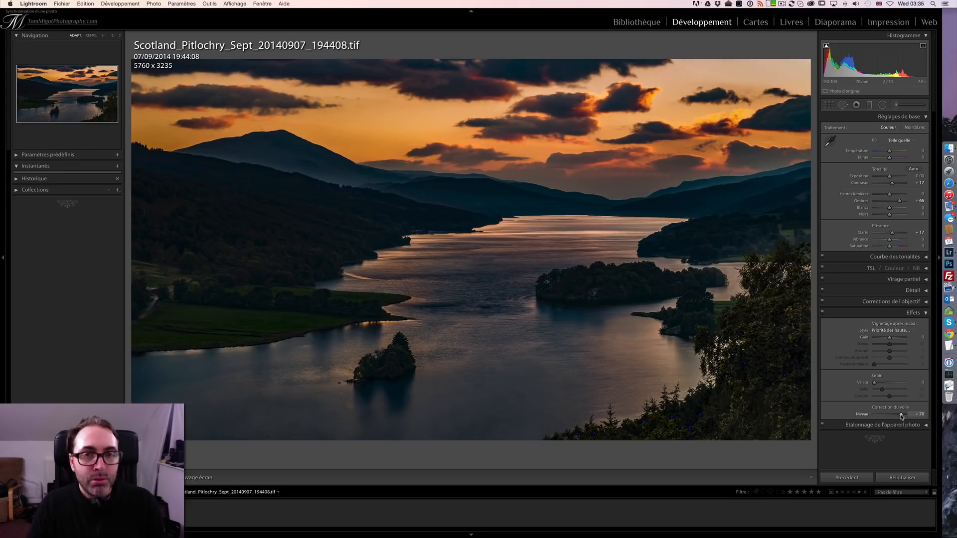
left_click(901, 414, "alt")
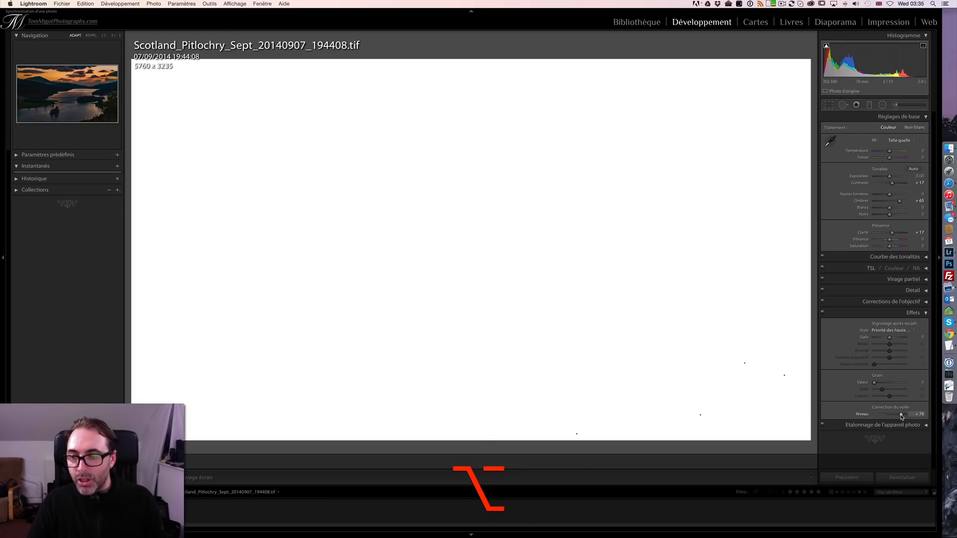
Step: Lower the haze correction level to +49 using the shadow clipping preview, and inspect the dark trees up close
left_click_drag(901, 417, 898, 417)
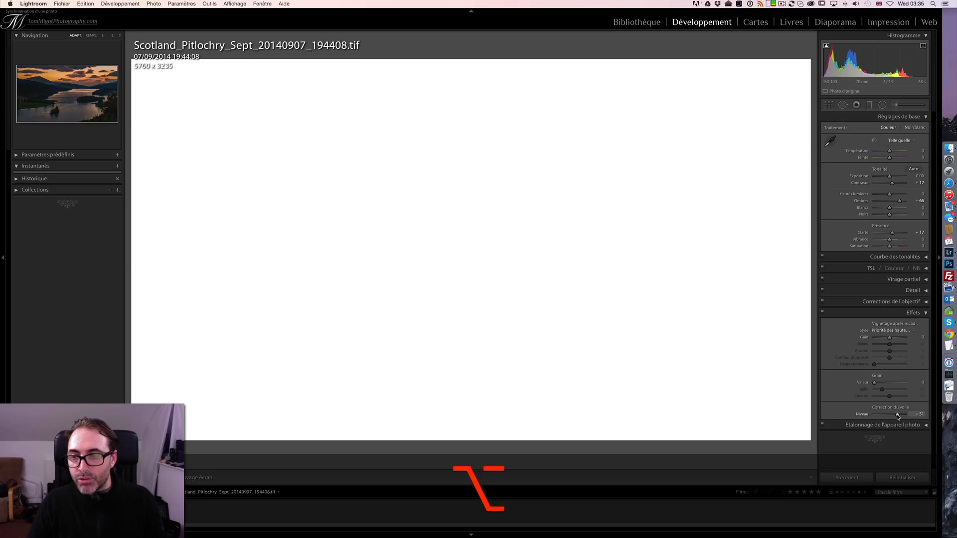
left_click_drag(898, 417, 898, 417)
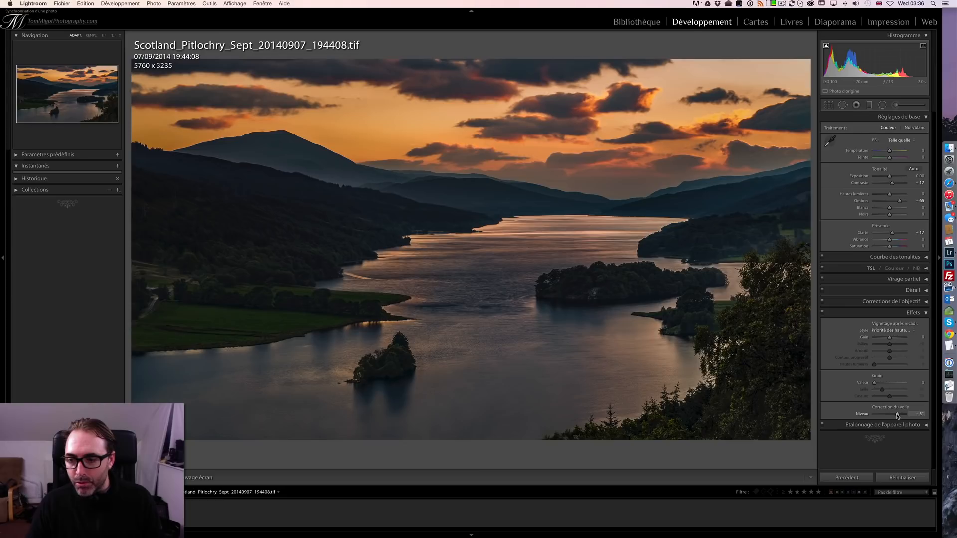
left_click_drag(897, 416, 896, 415)
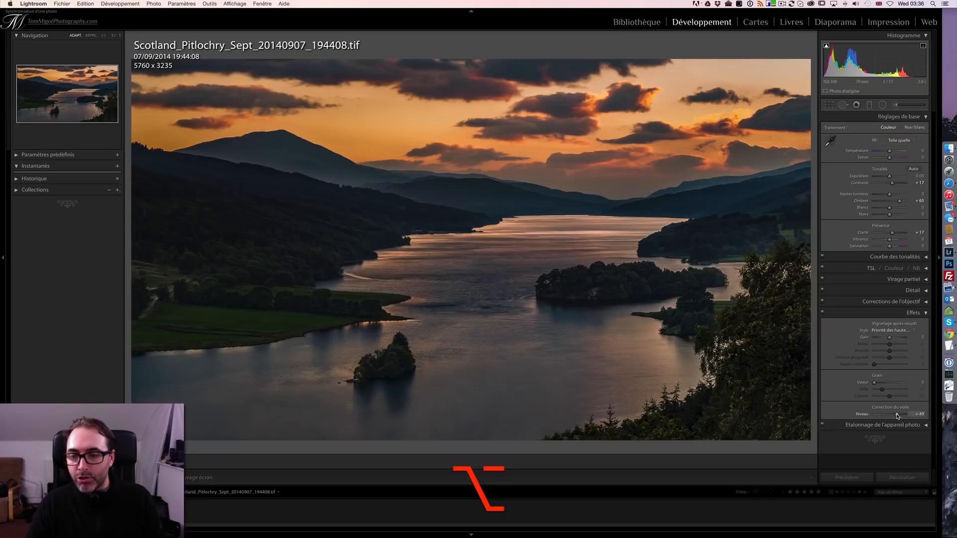
left_click(741, 370)
left_click_drag(748, 364, 696, 342)
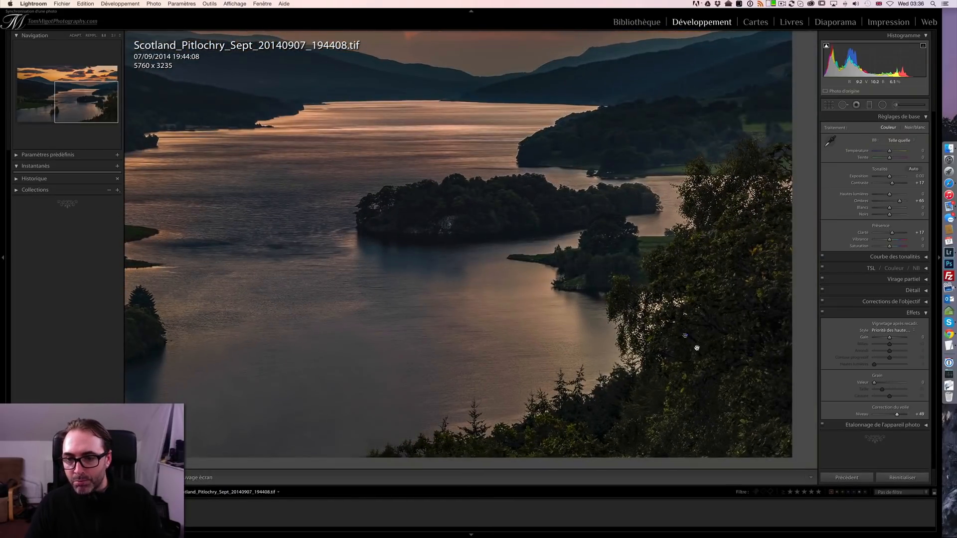
left_click(715, 368)
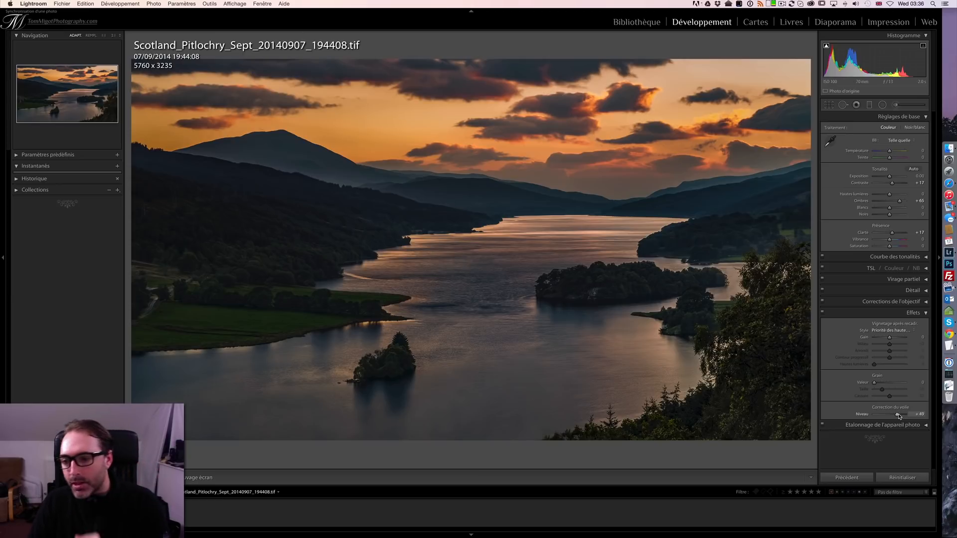
Step: Try the haze correction at its maximum of +100 on the landscape and reduce it again
left_click_drag(900, 416, 906, 416)
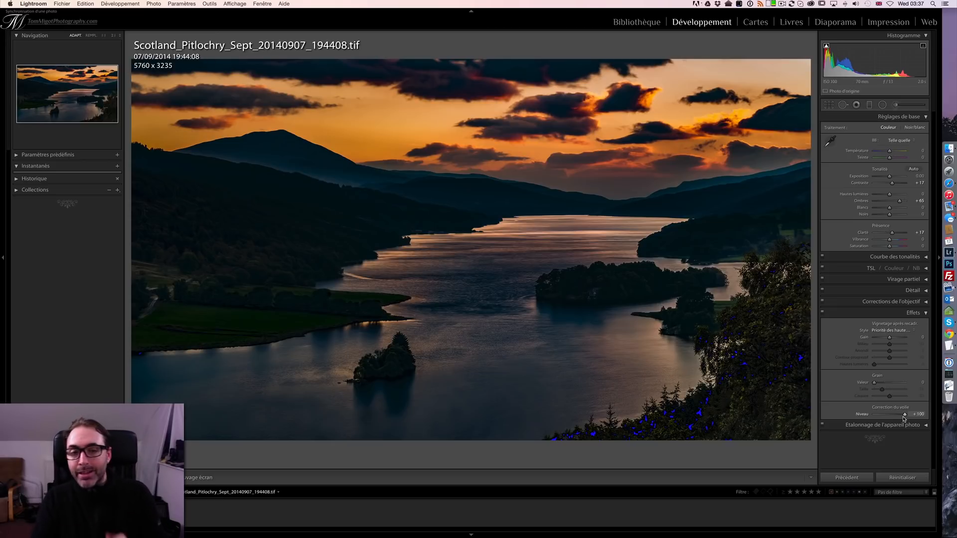
left_click_drag(904, 418, 895, 415)
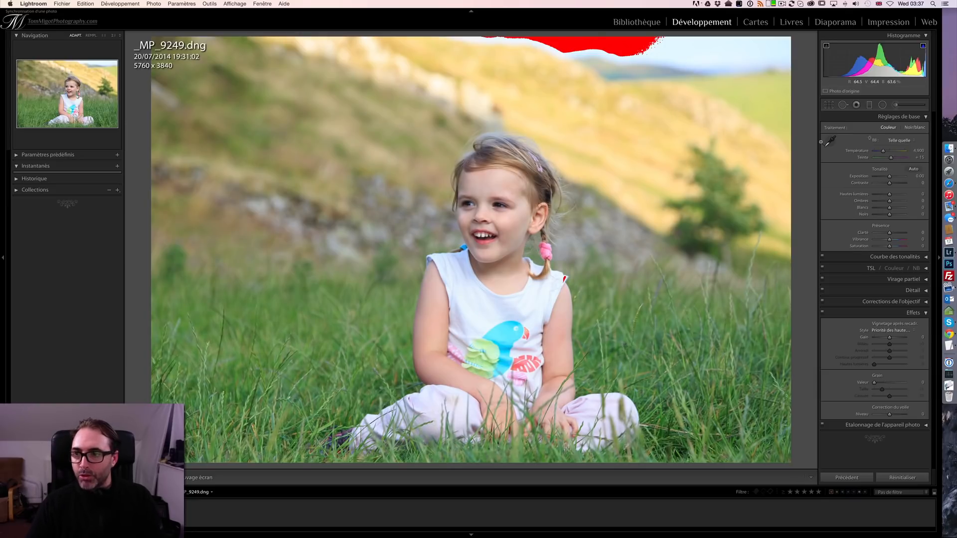
Step: Convert the portrait of the child to black and white and set its haze correction level to -14
left_click(920, 129)
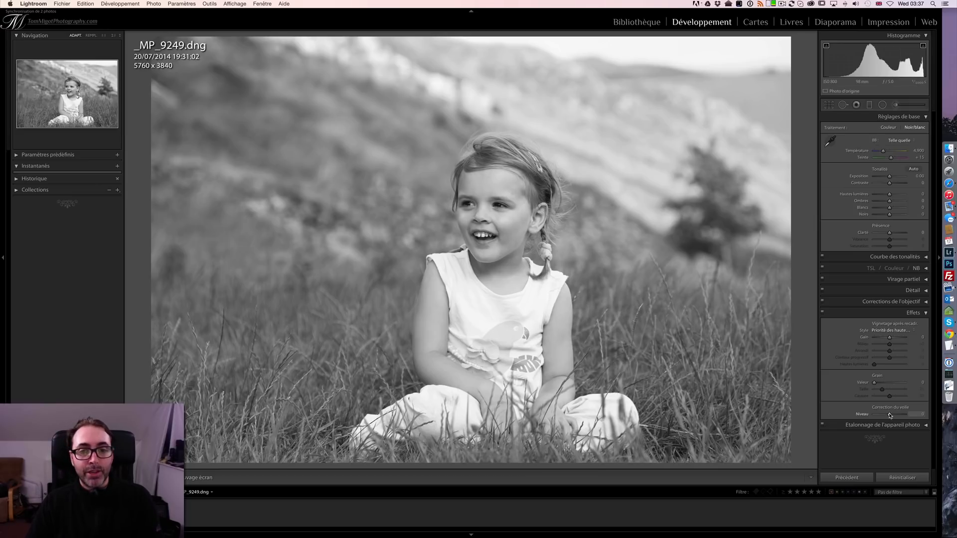
left_click_drag(890, 415, 888, 415)
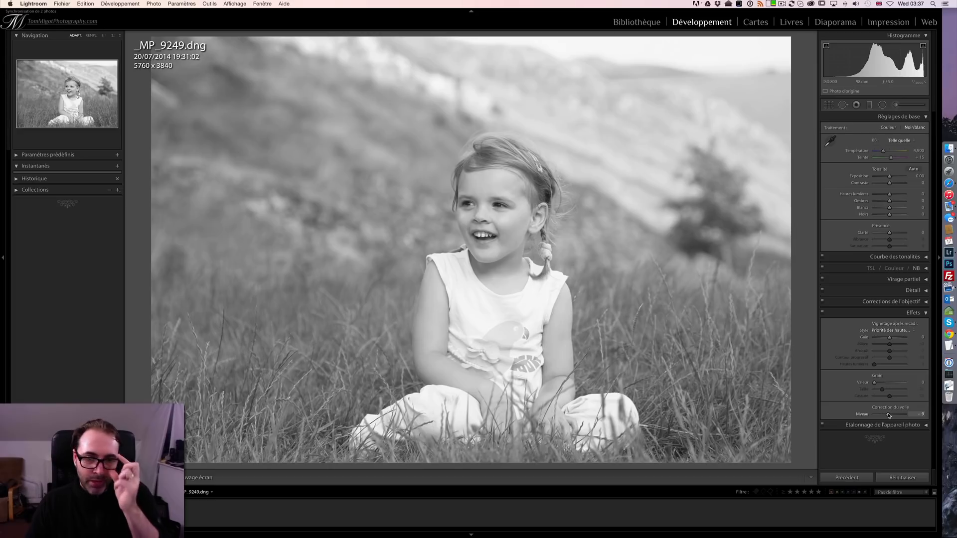
left_click_drag(888, 415, 888, 415)
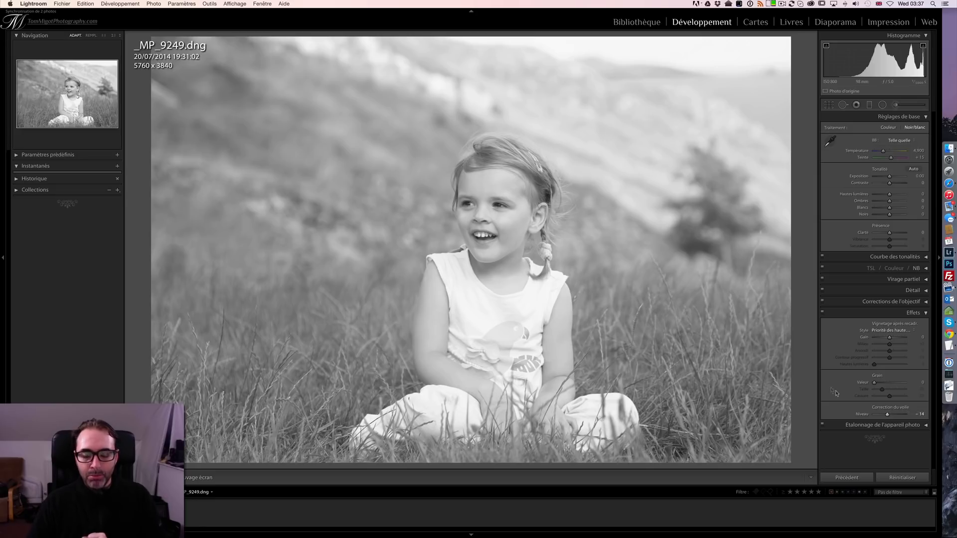
Step: View the black-and-white portrait with the surrounding interface fully blacked out, and restore the normal display
key("l")
key("l")
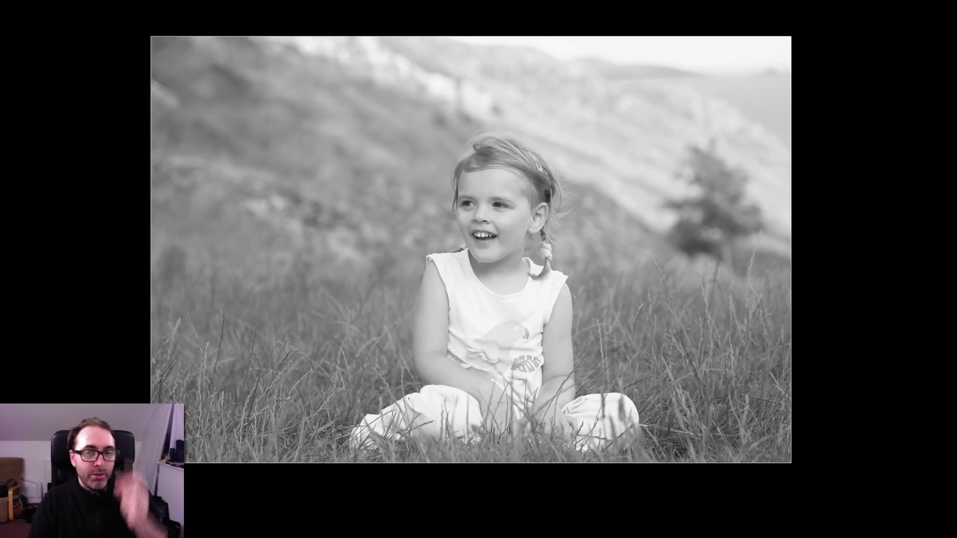
key("l")
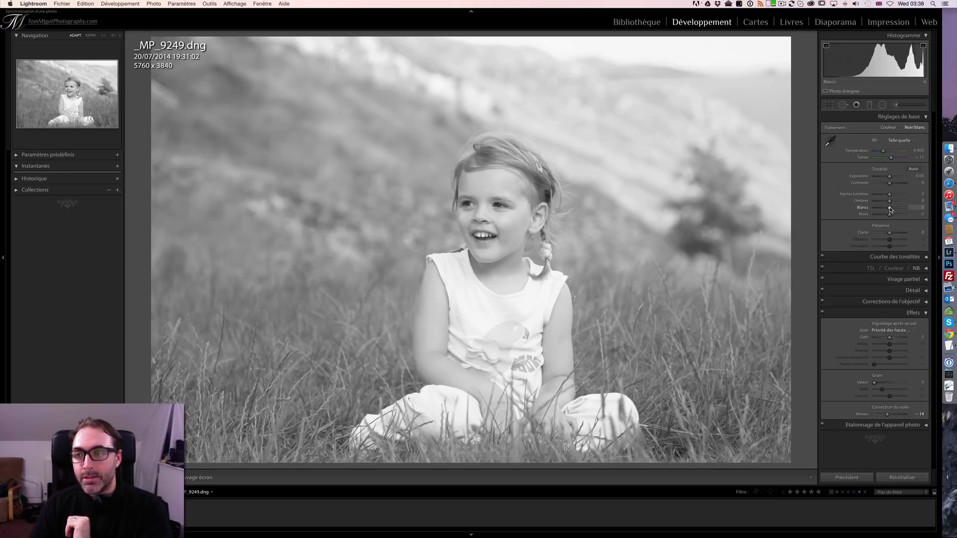
Step: Try the portrait's whites (Blancs) at -22 and +6 and blacks (Noirs) at +3, and reset both
left_click_drag(891, 210, 887, 210)
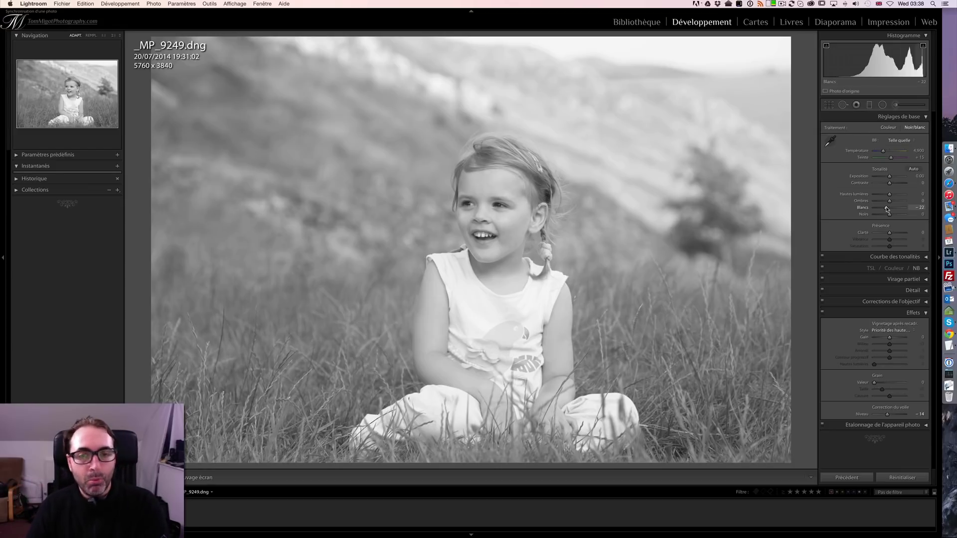
left_click_drag(887, 208, 896, 209)
mouse_move(897, 209)
left_mouse_down()
mouse_move(878, 217)
mouse_move(891, 215)
left_mouse_up()
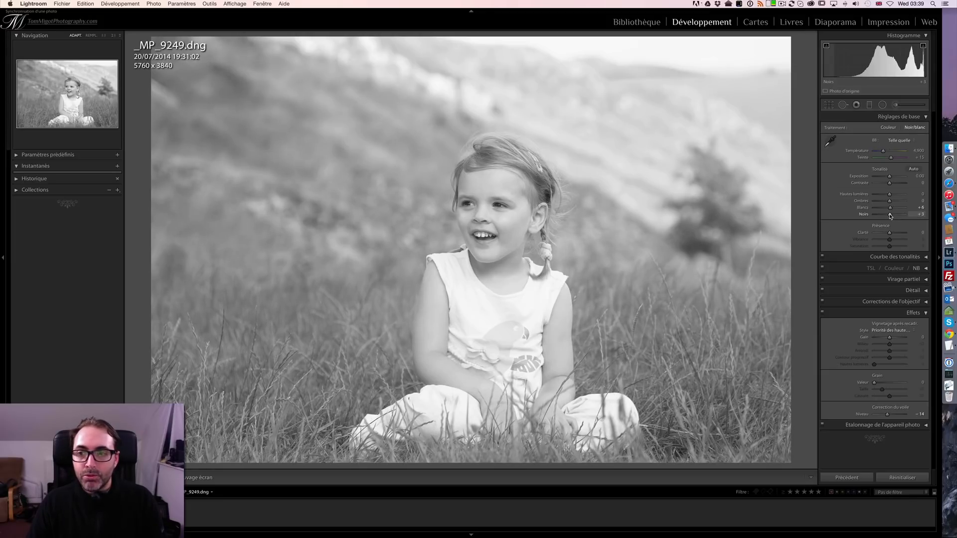
double_click(864, 213)
double_click(863, 208)
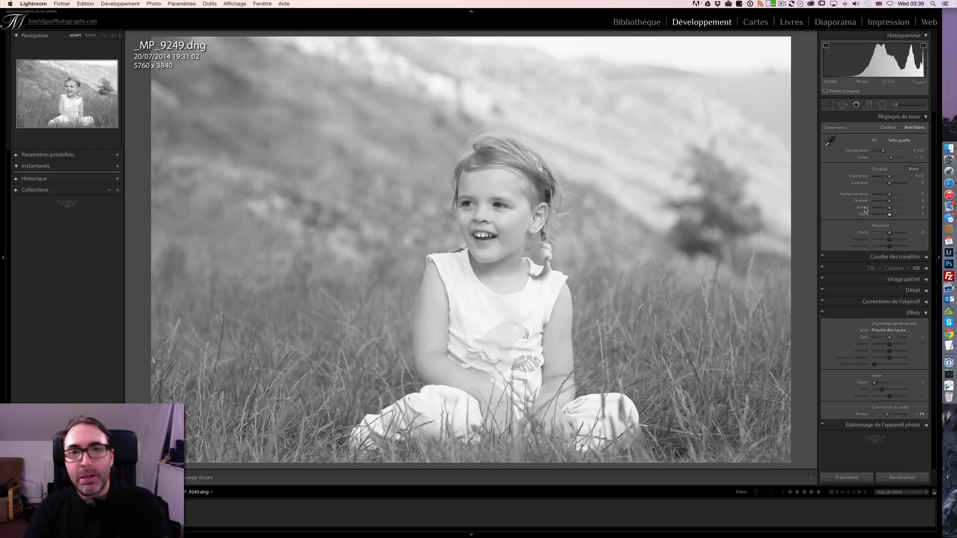
Step: Examine the available settings of the adjustment brush, radial filter and graduated filter for a local haze correction, and close the brush
left_click(896, 105)
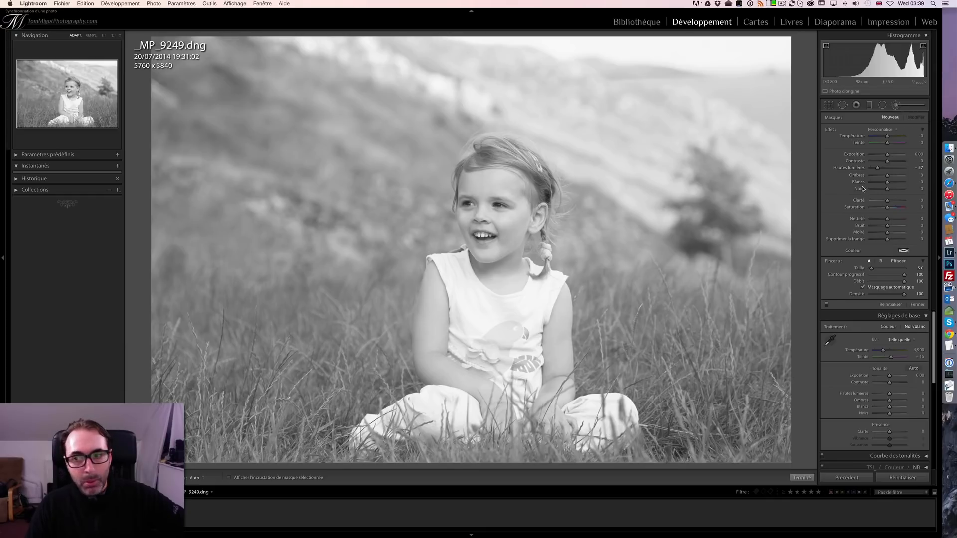
left_click(883, 106)
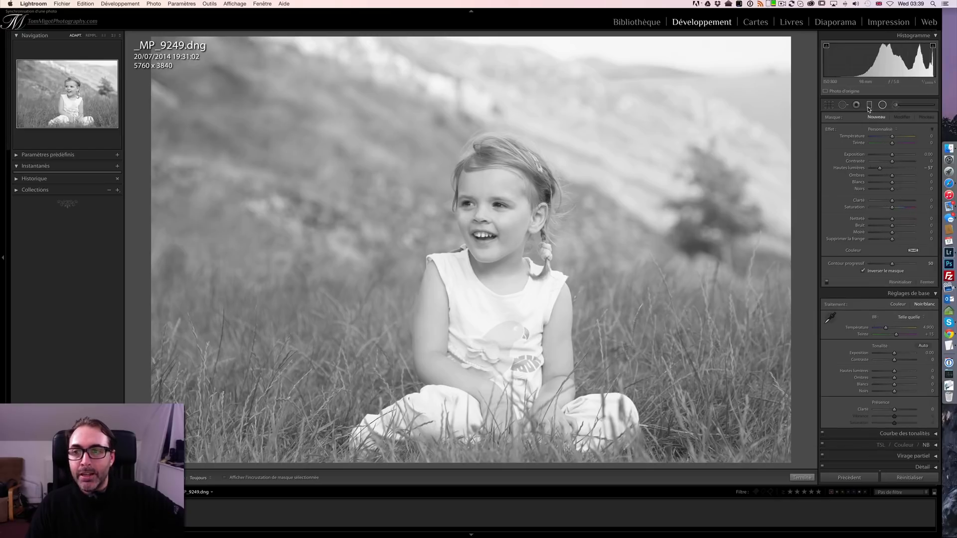
left_click(870, 105)
left_click(896, 106)
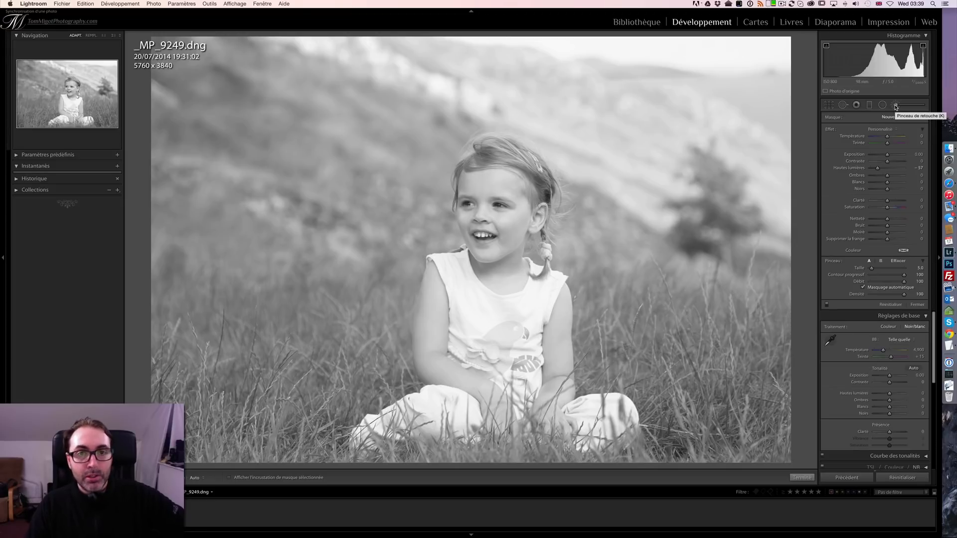
left_click(896, 106)
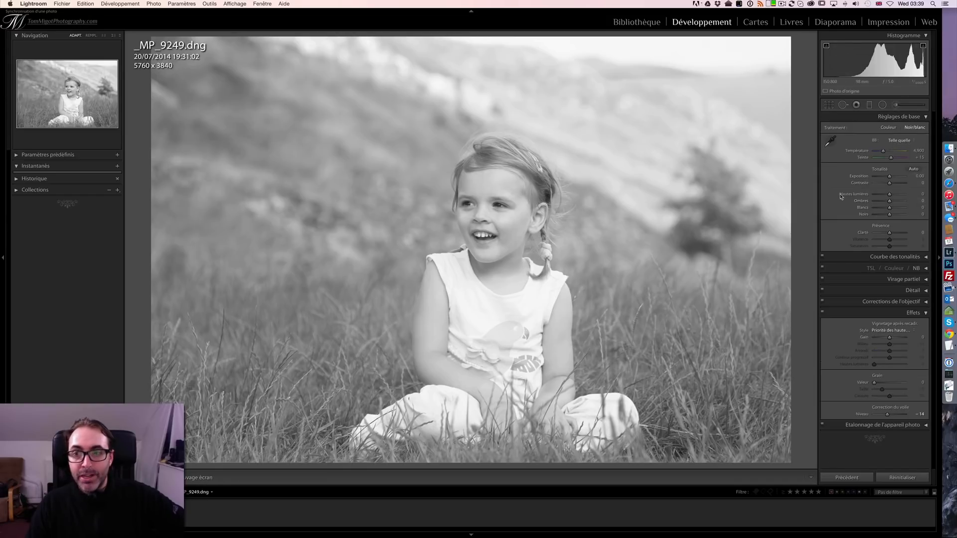